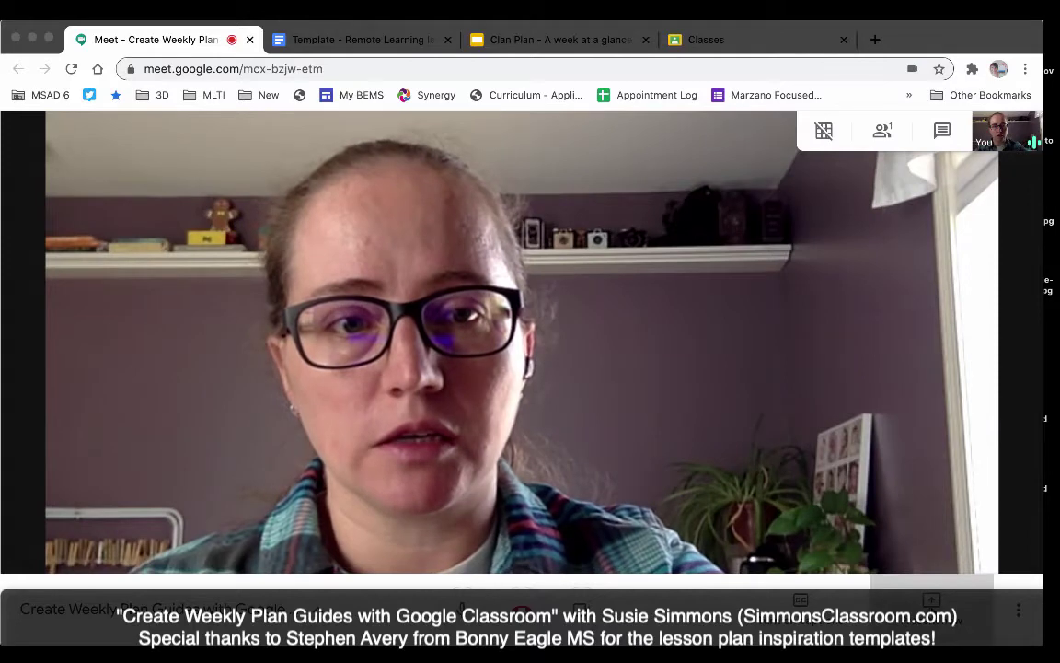
Present the entire screen to the participants of the meeting
{"action": "left_click", "coordinate": [931, 603]}
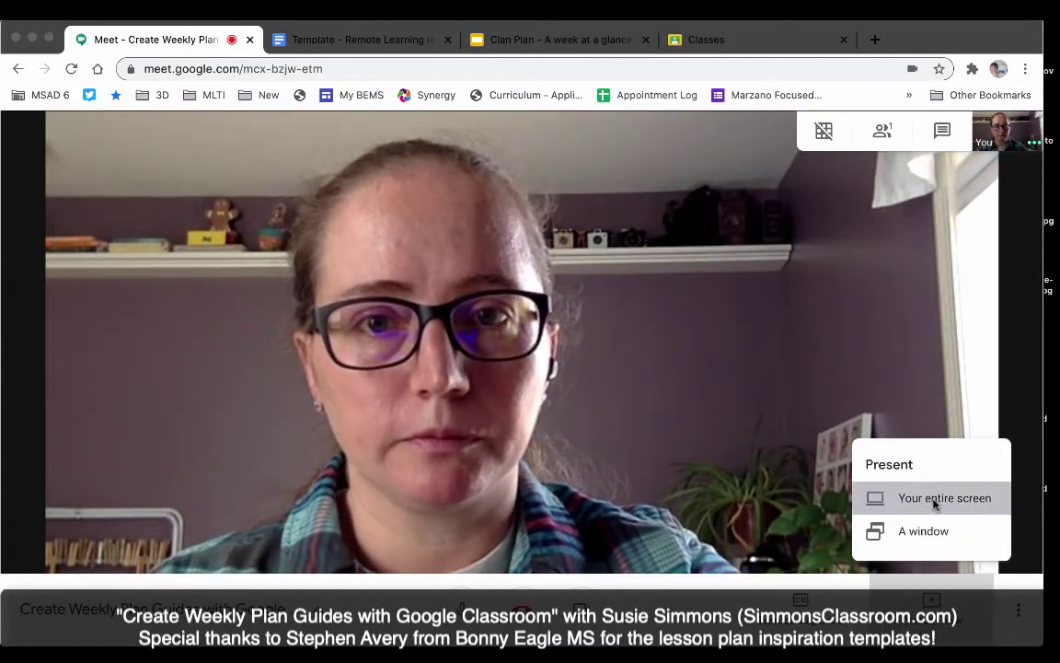
{"action": "left_click", "coordinate": [935, 501]}
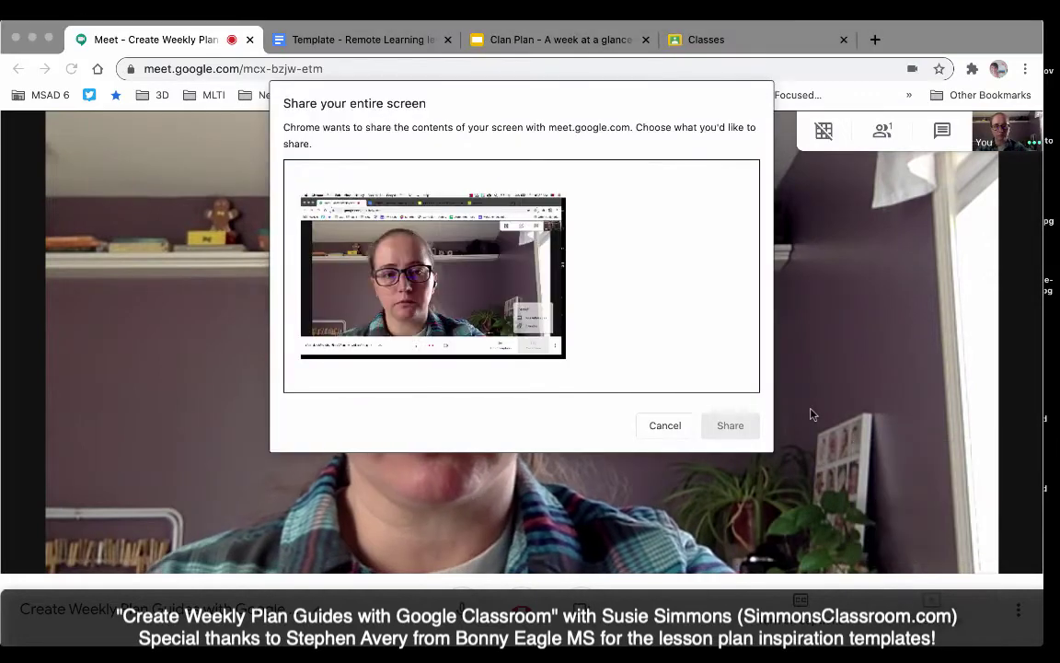
{"action": "key", "text": "Escape"}
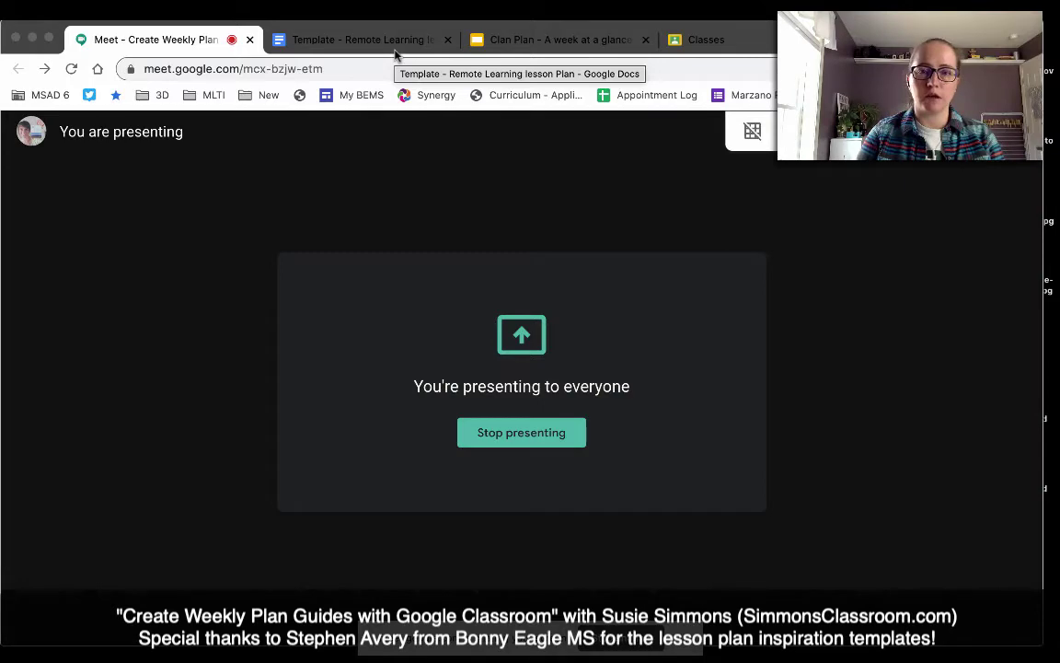
Switch to the Remote Learning lesson plan template document and close its calendar side panel
{"action": "left_click", "coordinate": [395, 42]}
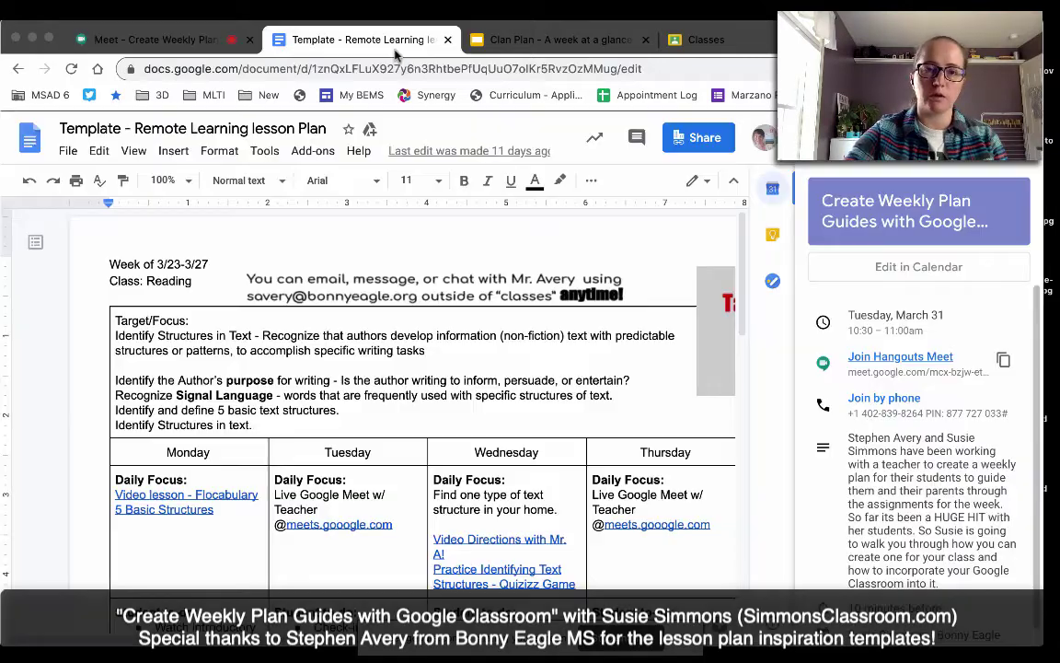
{"action": "left_click", "coordinate": [772, 188]}
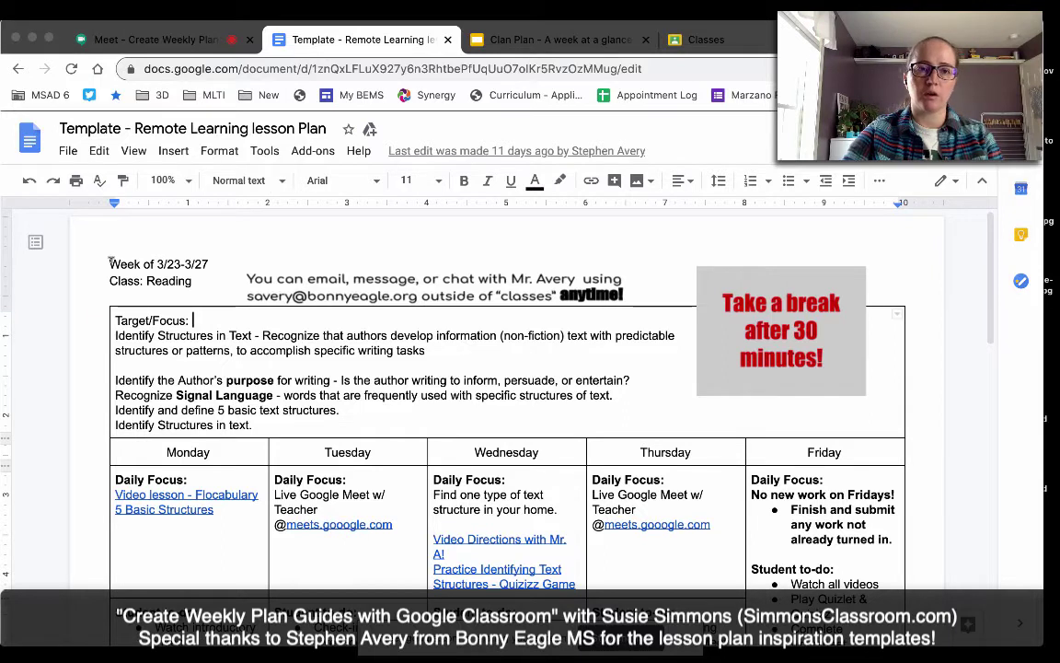
Examine the plan's header: the week and class lines, the Target/Focus text, the teacher contact note and the break reminder
{"action": "mouse_move", "coordinate": [109, 262]}
{"action": "left_mouse_down"}
{"action": "mouse_move", "coordinate": [211, 262]}
{"action": "mouse_move", "coordinate": [102, 273]}
{"action": "left_mouse_up"}
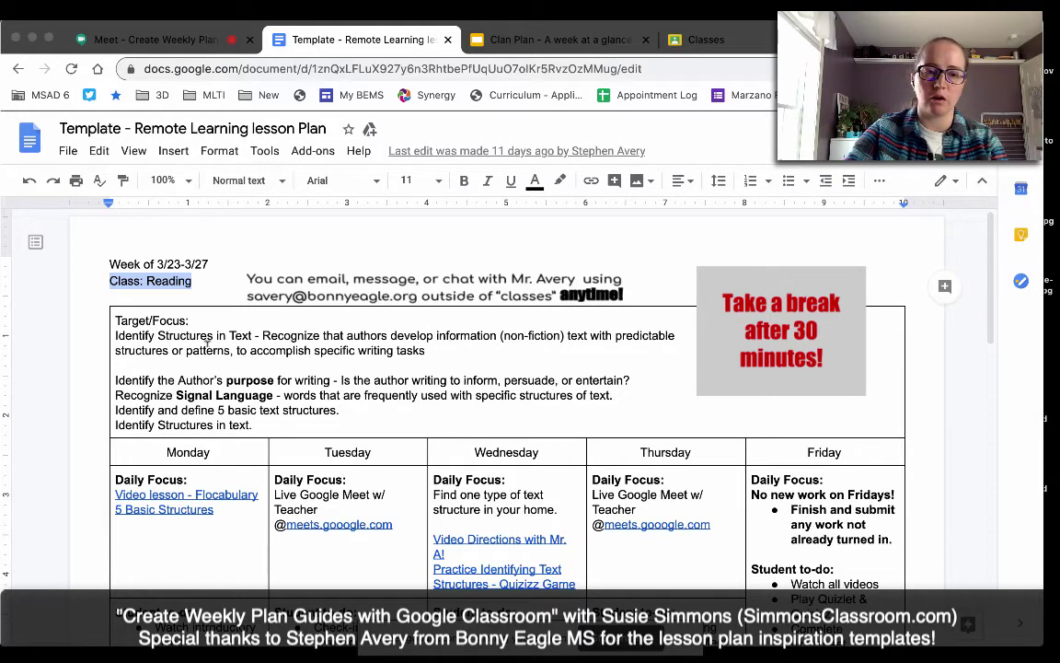
{"action": "left_click_drag", "start_coordinate": [262, 418], "coordinate": [113, 335]}
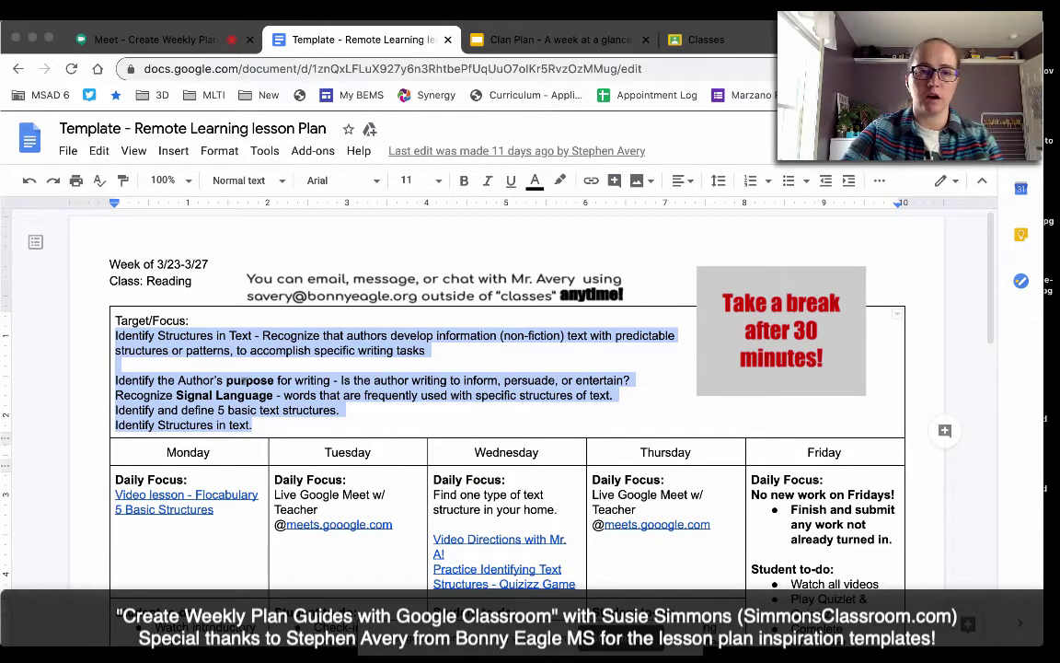
{"action": "left_click", "coordinate": [253, 380]}
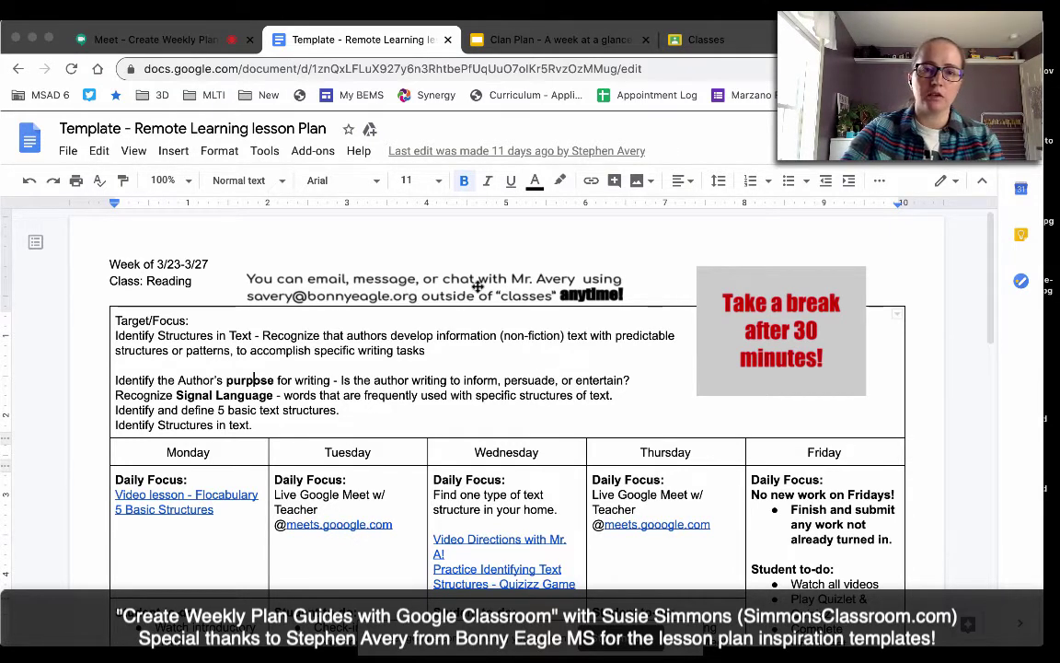
{"action": "left_click", "coordinate": [531, 292]}
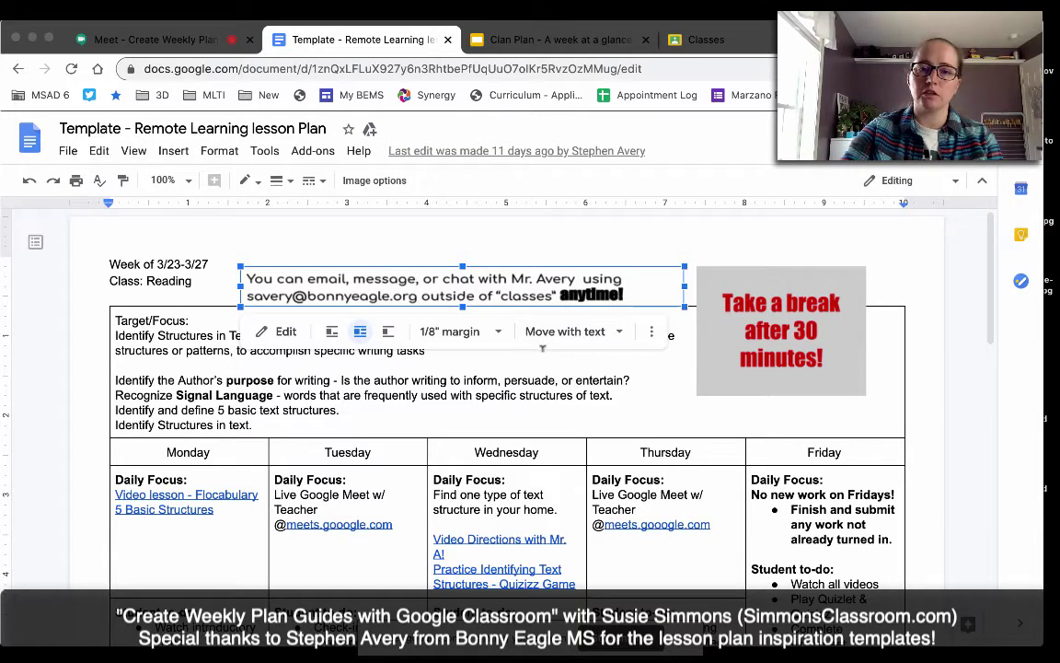
{"action": "scroll", "coordinate": [543, 347], "scroll_direction": "down", "scroll_amount": 1}
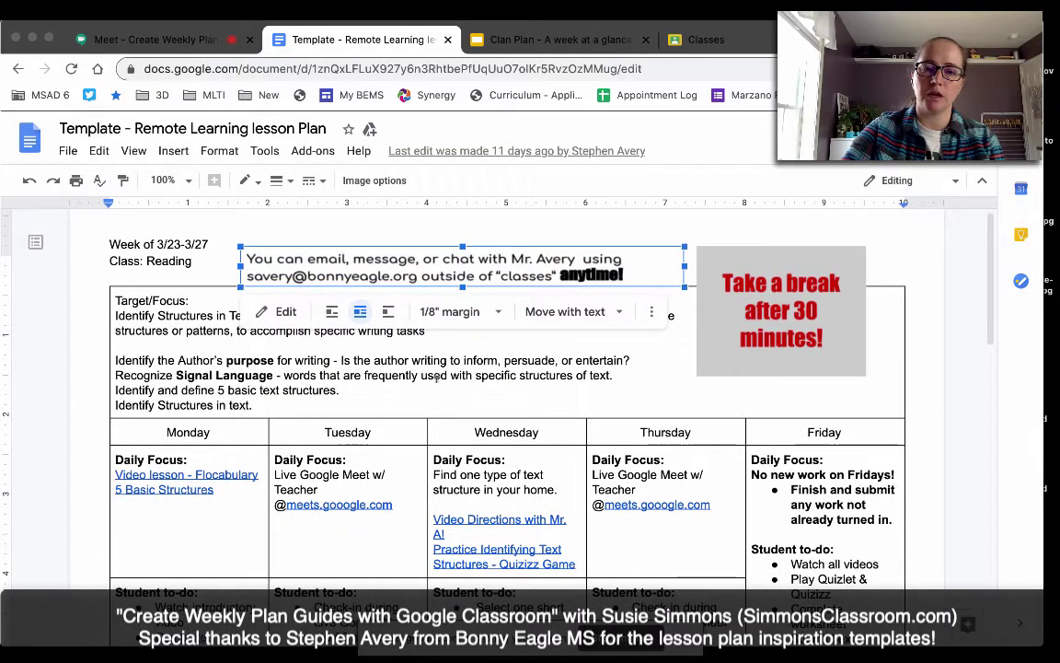
{"action": "scroll", "coordinate": [436, 379], "scroll_direction": "down", "scroll_amount": 1}
{"action": "left_click", "coordinate": [440, 377]}
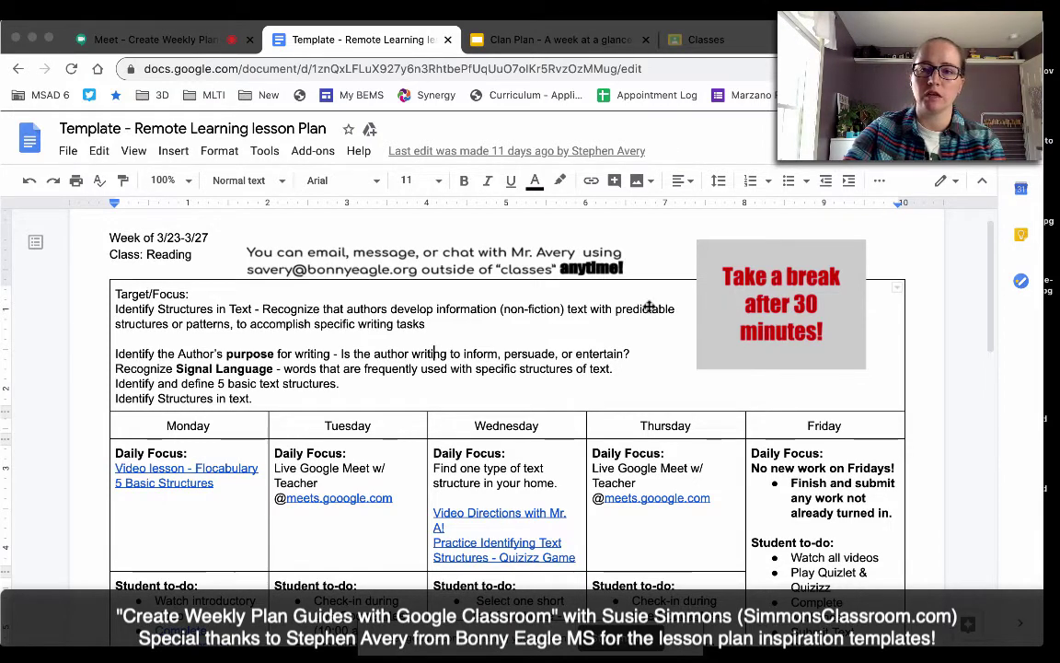
{"action": "left_click", "coordinate": [726, 312]}
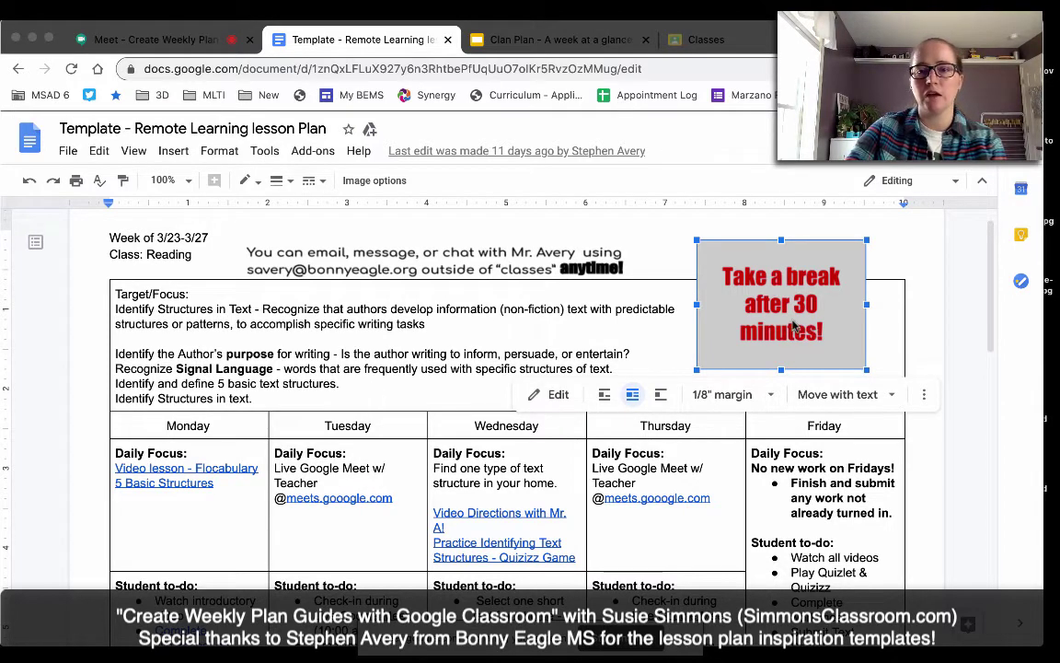
{"action": "left_click", "coordinate": [416, 380]}
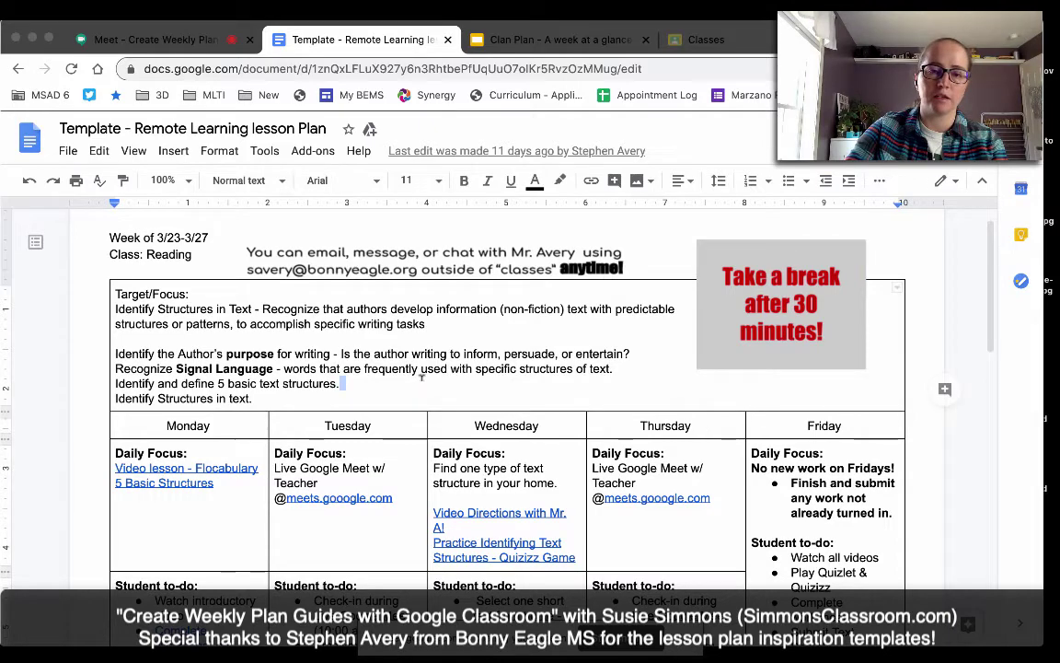
Examine the weekday table: the day headings, the Daily Focus row with Monday's video lesson link, and the Student to-do row
{"action": "scroll", "coordinate": [422, 378], "scroll_direction": "down", "scroll_amount": 1}
{"action": "scroll", "coordinate": [421, 378], "scroll_direction": "down", "scroll_amount": 5}
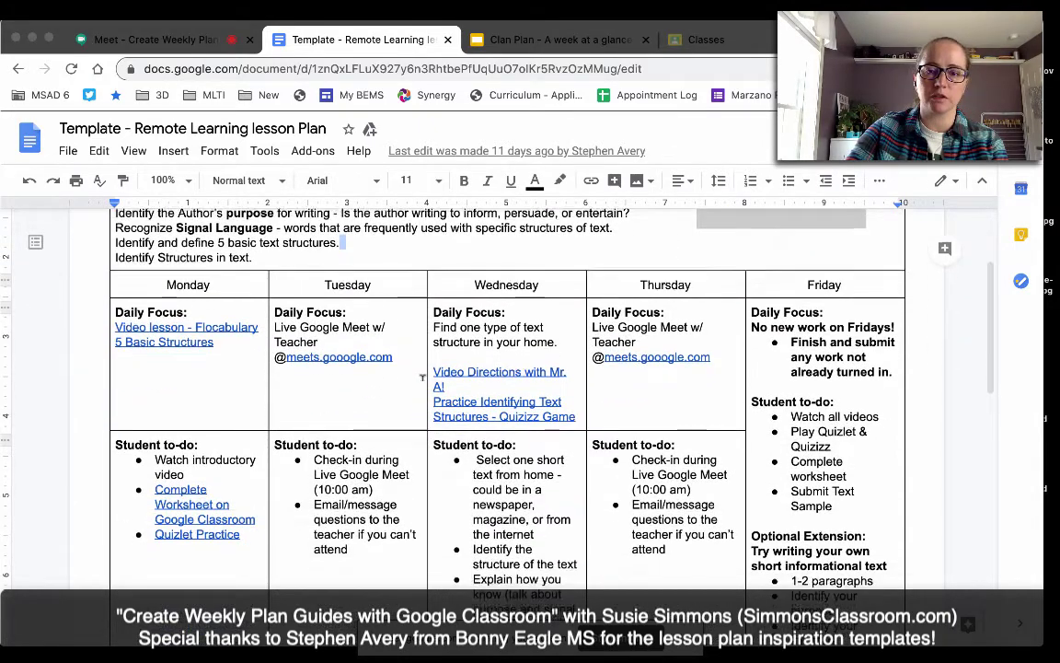
{"action": "scroll", "coordinate": [421, 377], "scroll_direction": "up", "scroll_amount": 1}
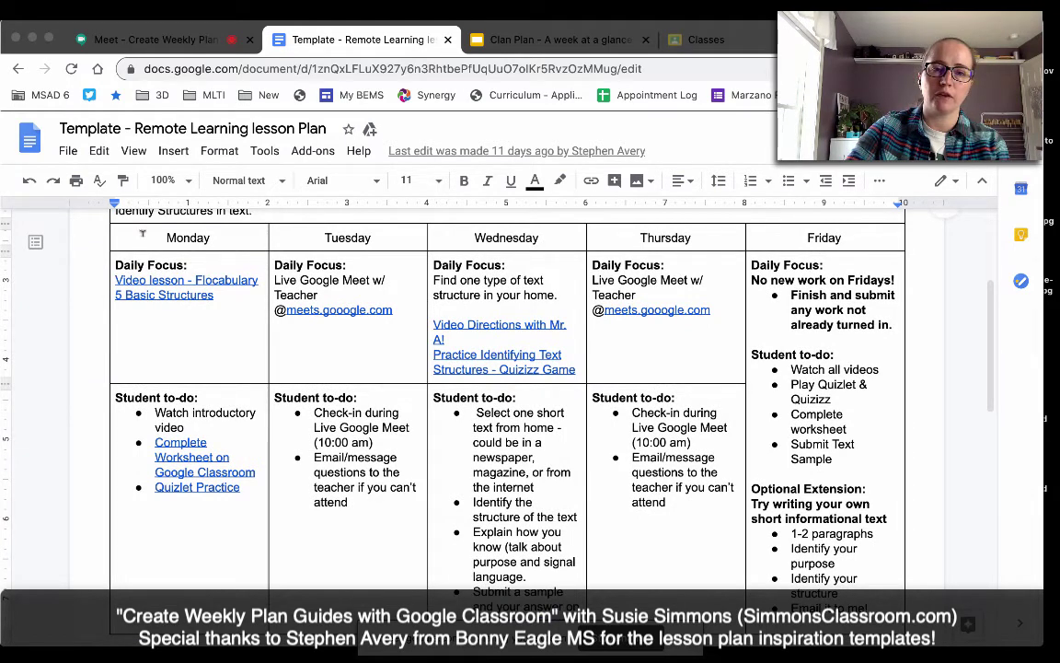
{"action": "left_click_drag", "start_coordinate": [851, 237], "coordinate": [143, 233]}
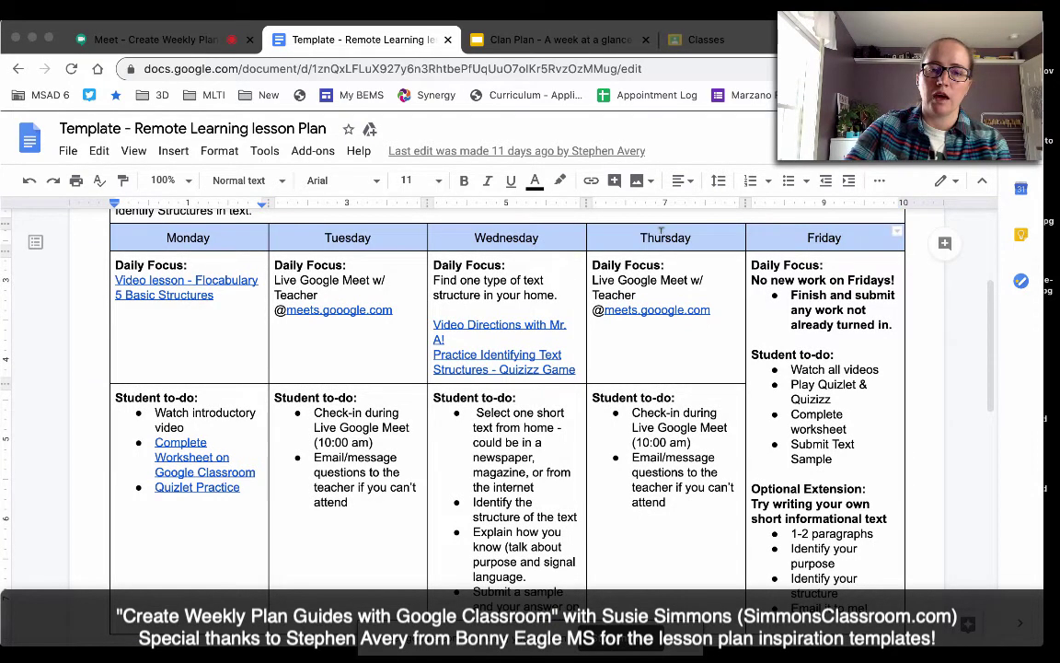
{"action": "left_click", "coordinate": [208, 333]}
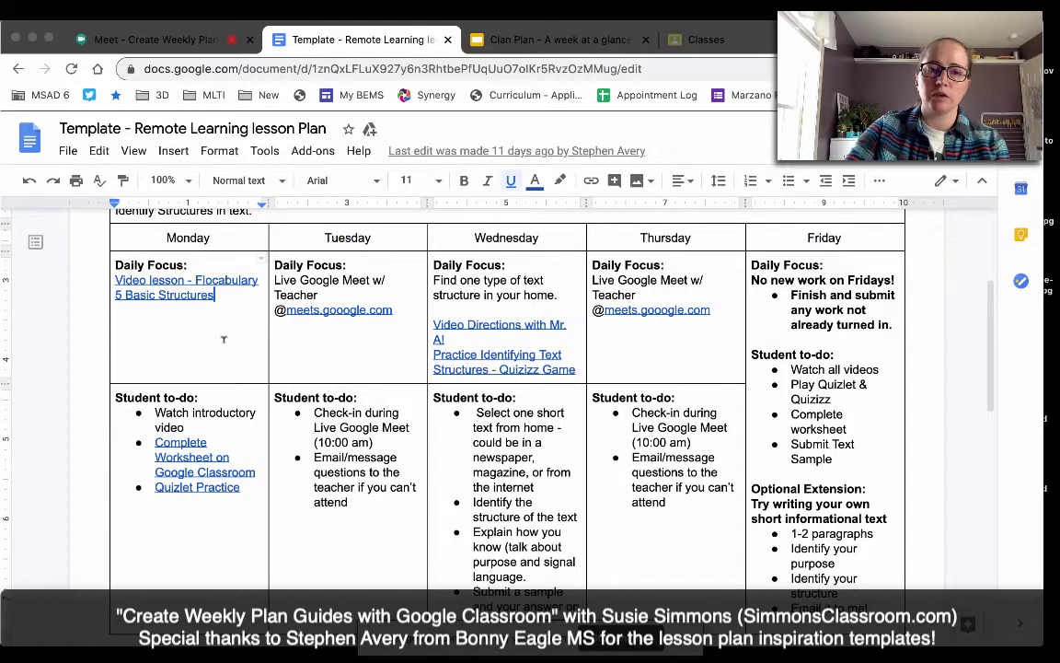
{"action": "left_click", "coordinate": [480, 334], "text": "shift"}
{"action": "left_click", "coordinate": [595, 296], "text": "shift"}
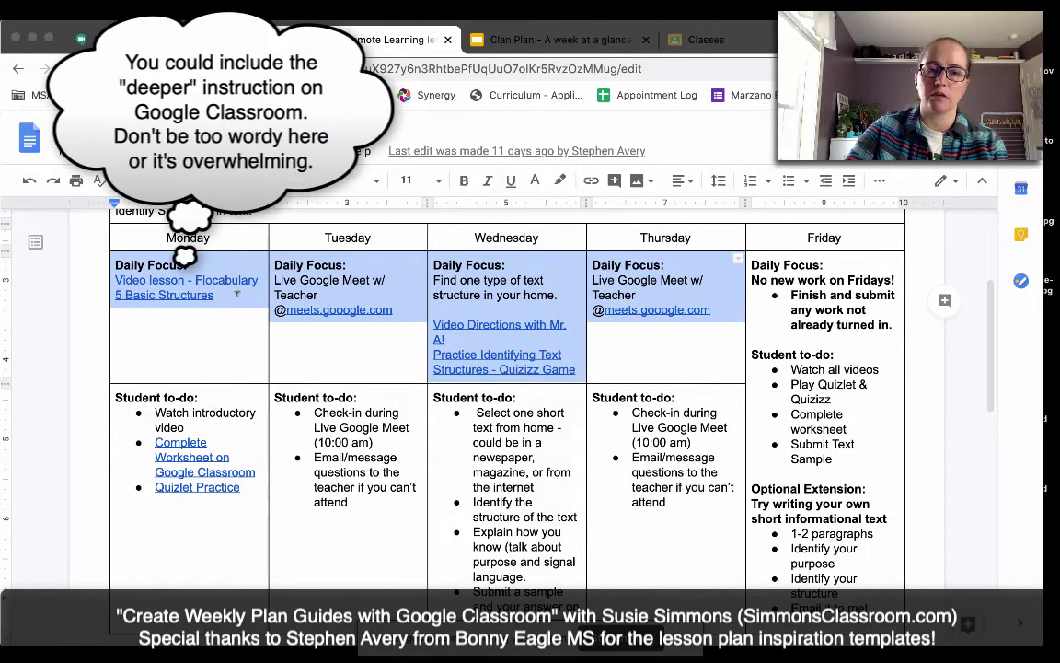
{"action": "left_click", "coordinate": [235, 295]}
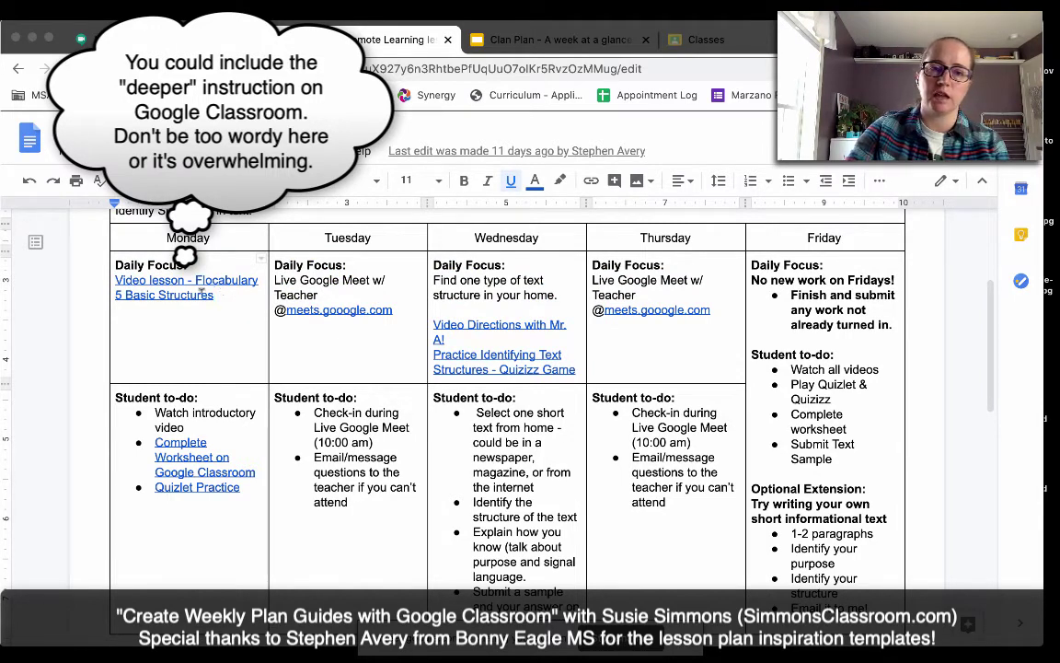
{"action": "left_click", "coordinate": [193, 282]}
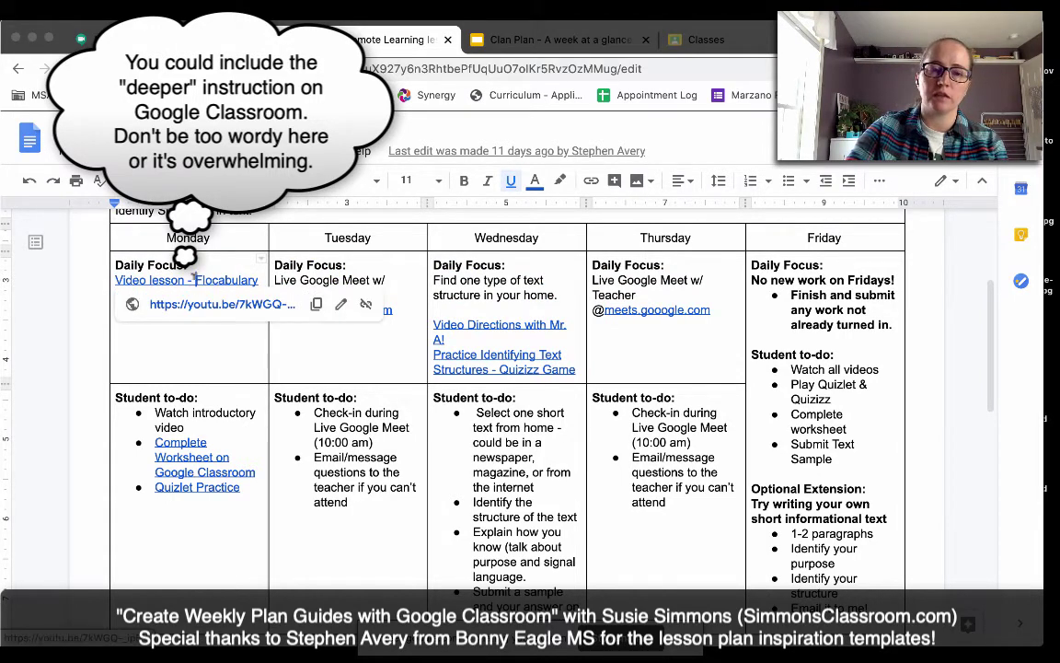
{"action": "key", "text": "Escape"}
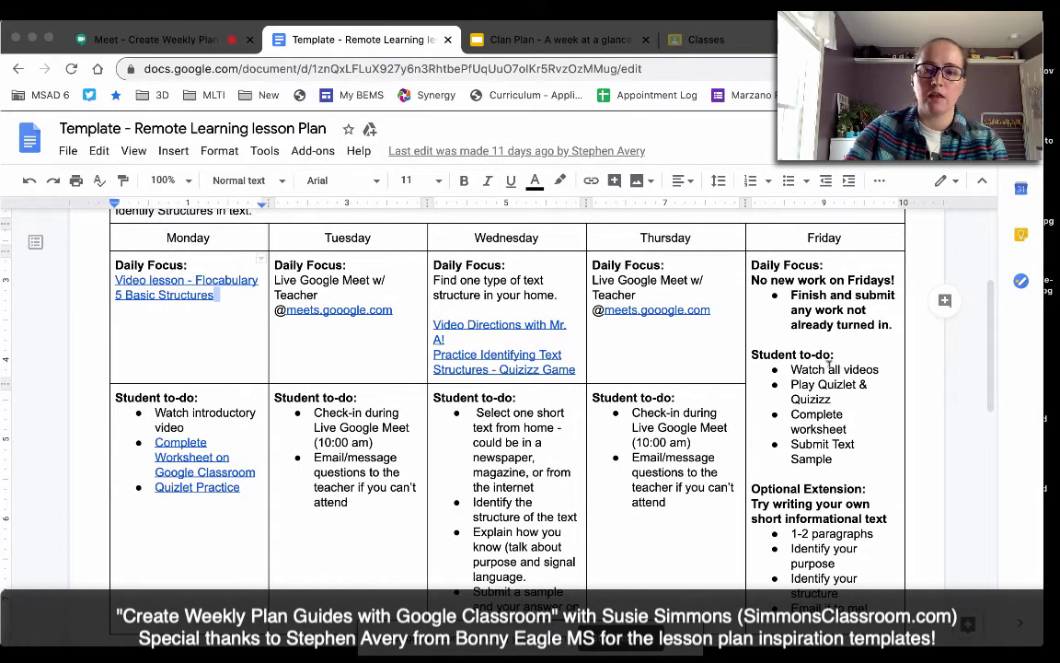
{"action": "left_click_drag", "start_coordinate": [127, 414], "coordinate": [704, 465]}
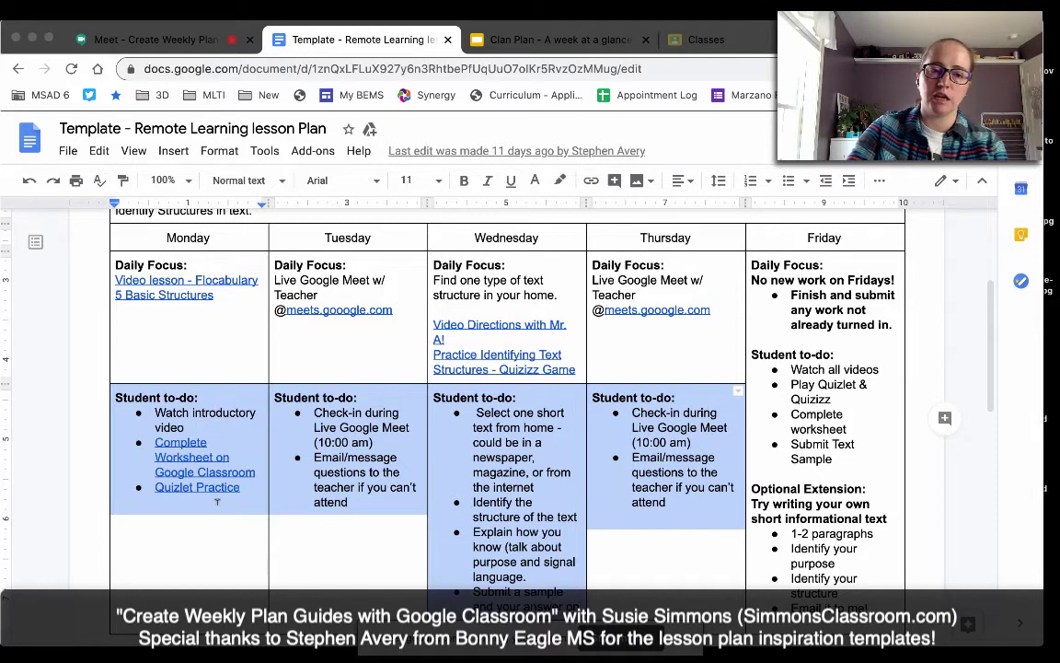
{"action": "left_click", "coordinate": [385, 471]}
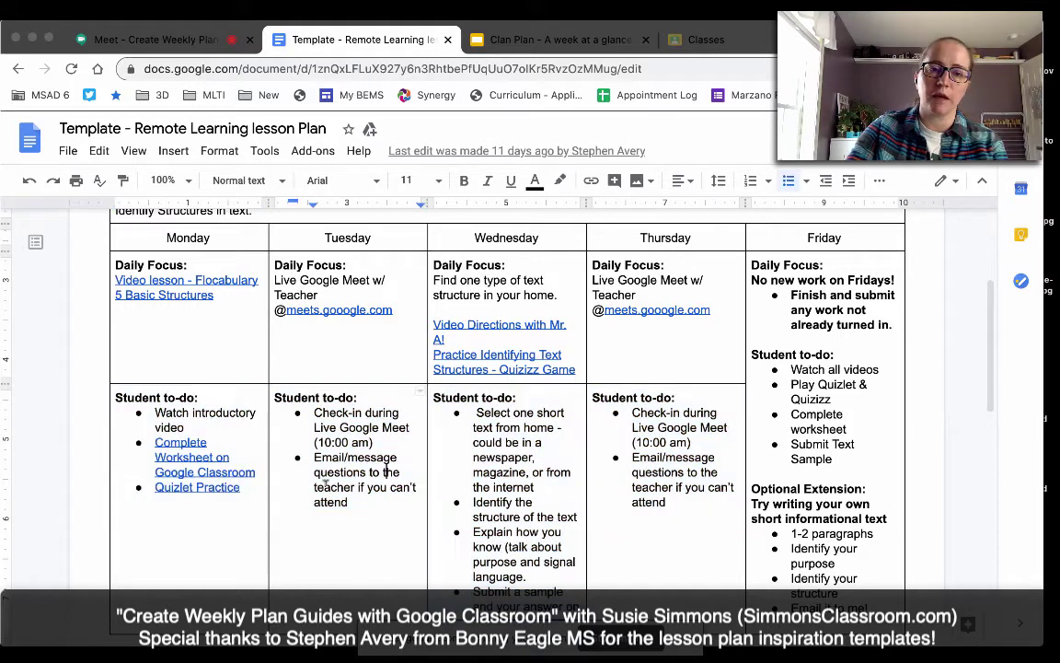
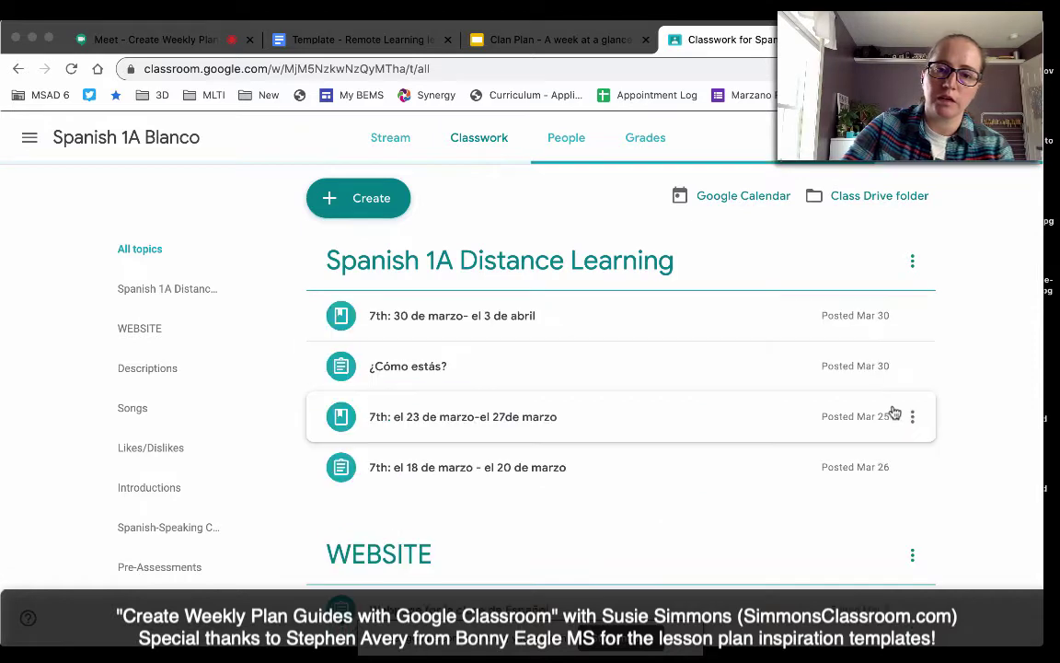
Copy the link of the ¿Cómo estás? assignment from the Spanish 1A Blanco classwork
{"action": "scroll", "coordinate": [892, 410], "scroll_direction": "down", "scroll_amount": 2}
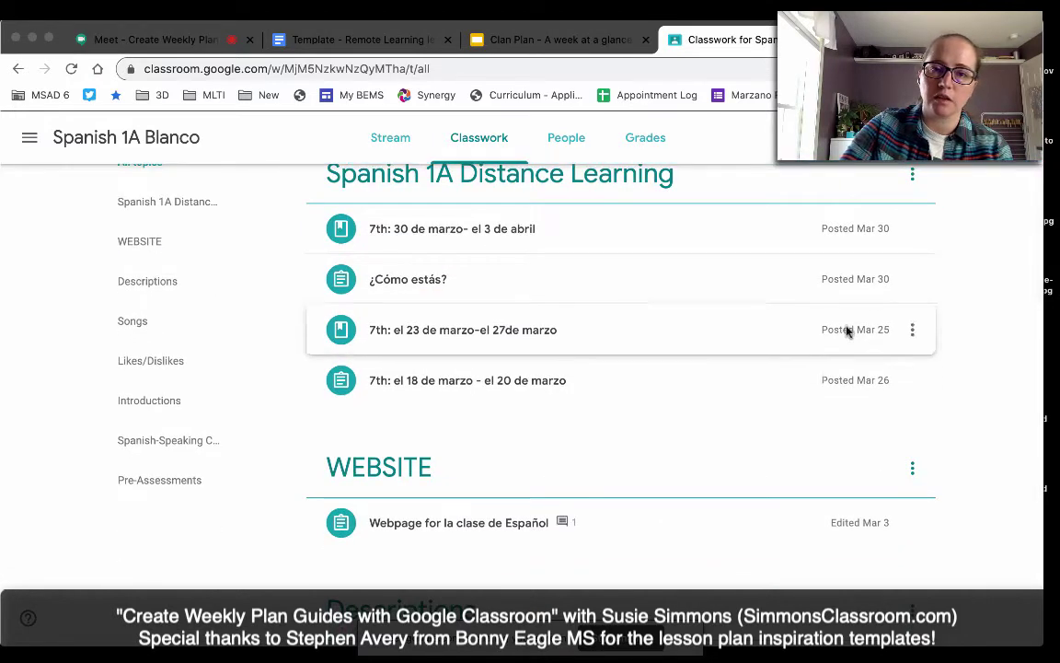
{"action": "left_click", "coordinate": [914, 278]}
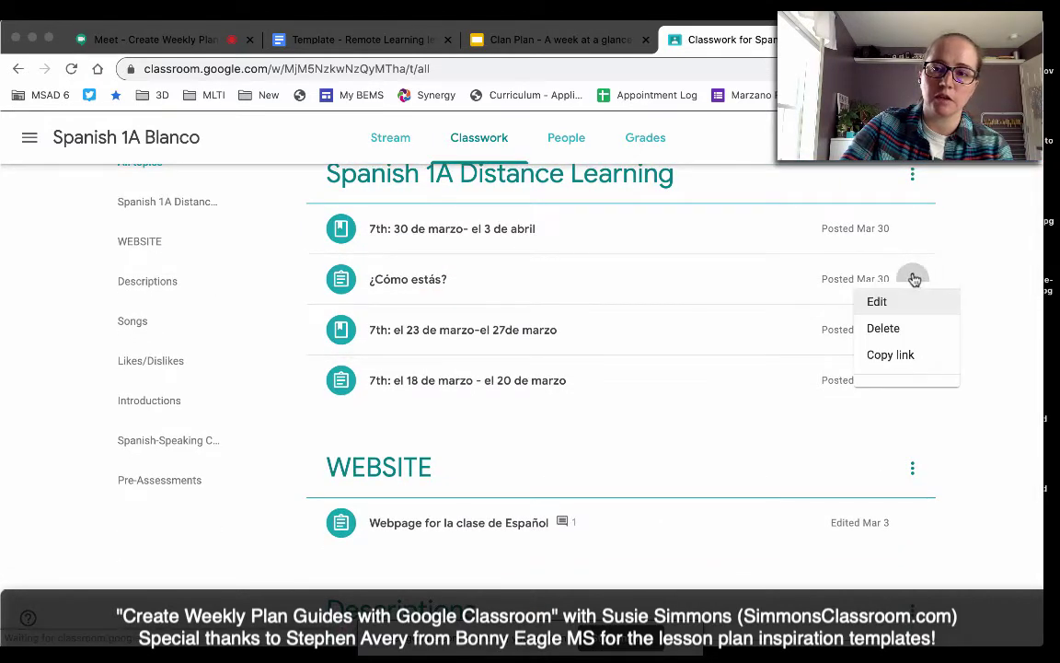
{"action": "left_click", "coordinate": [888, 369]}
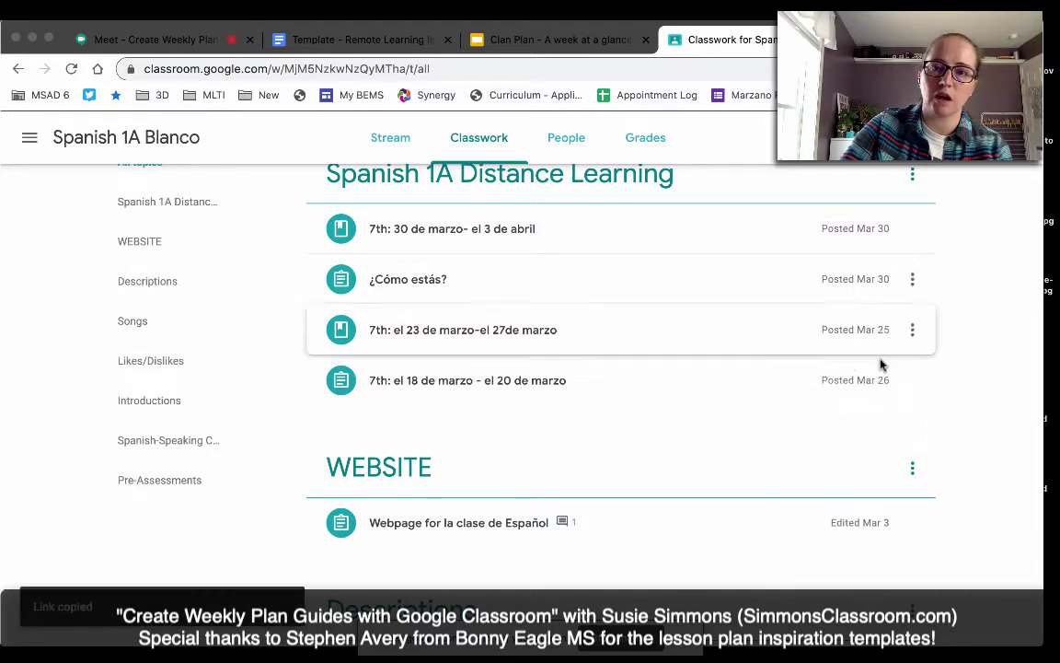
In the lesson plan template, replace the link on Monday's "Complete Worksheet on Google Classroom" item with the copied assignment link
{"action": "left_click", "coordinate": [314, 41]}
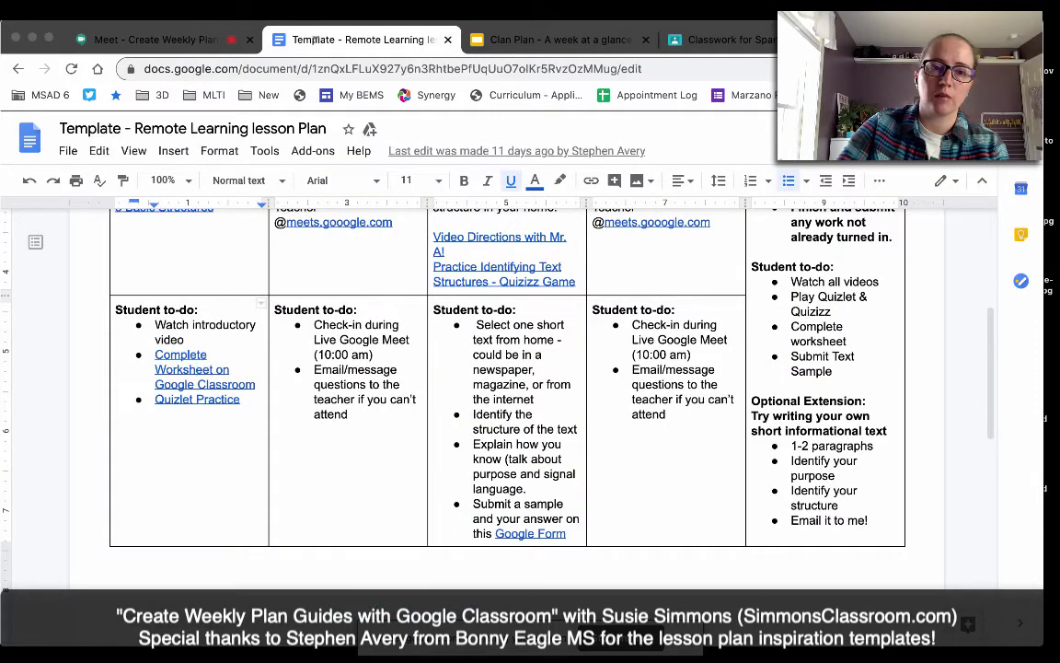
{"action": "left_click", "coordinate": [197, 383]}
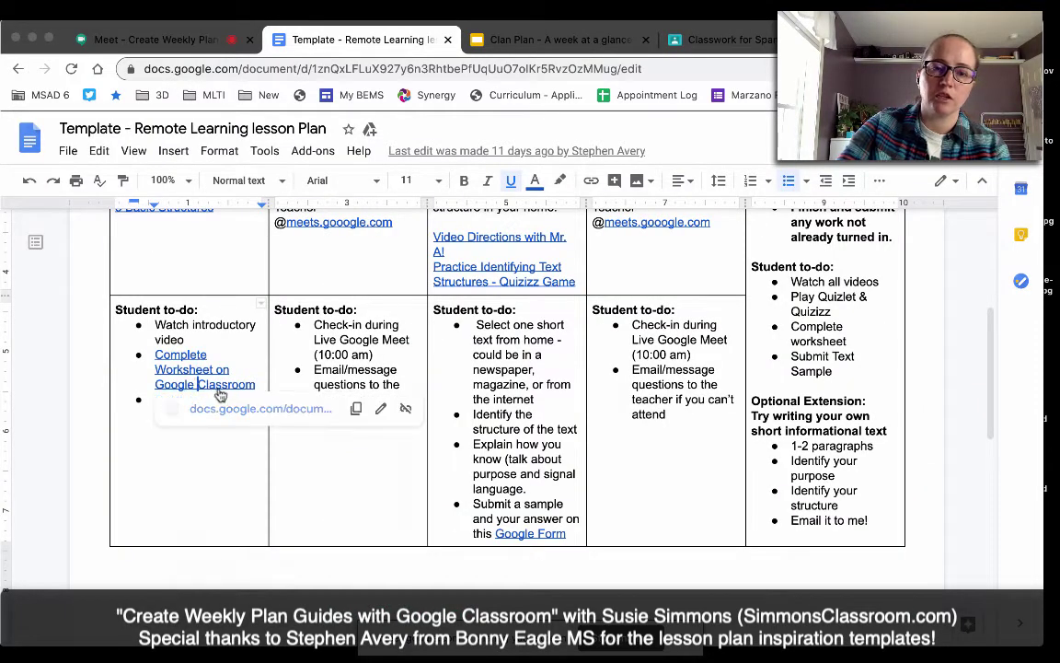
{"action": "key", "text": "ctrl+k"}
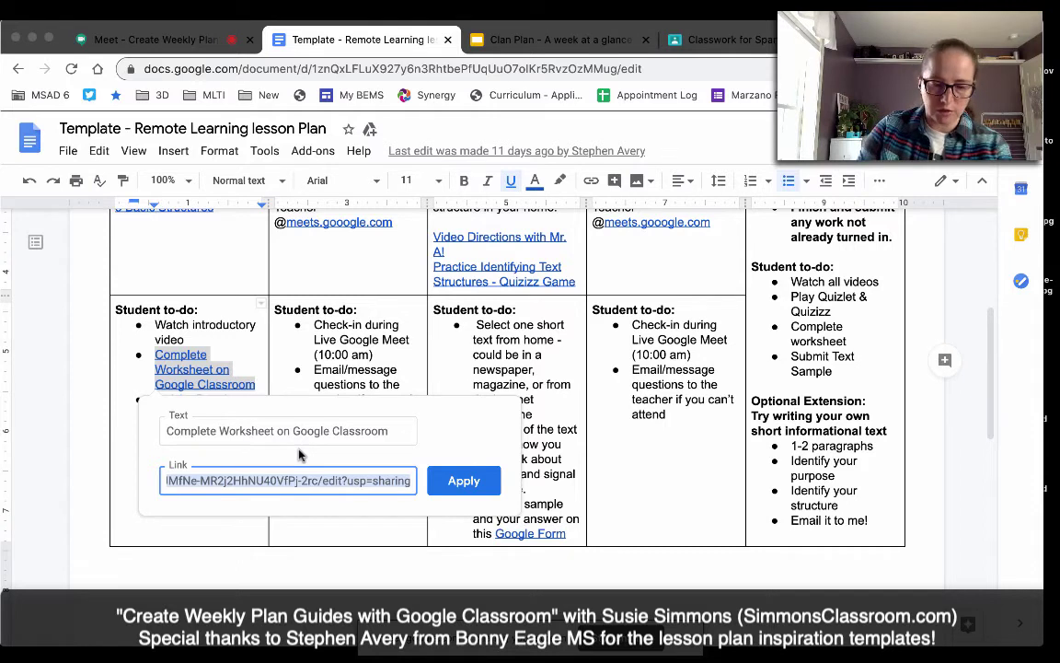
{"action": "key", "text": "ctrl+v"}
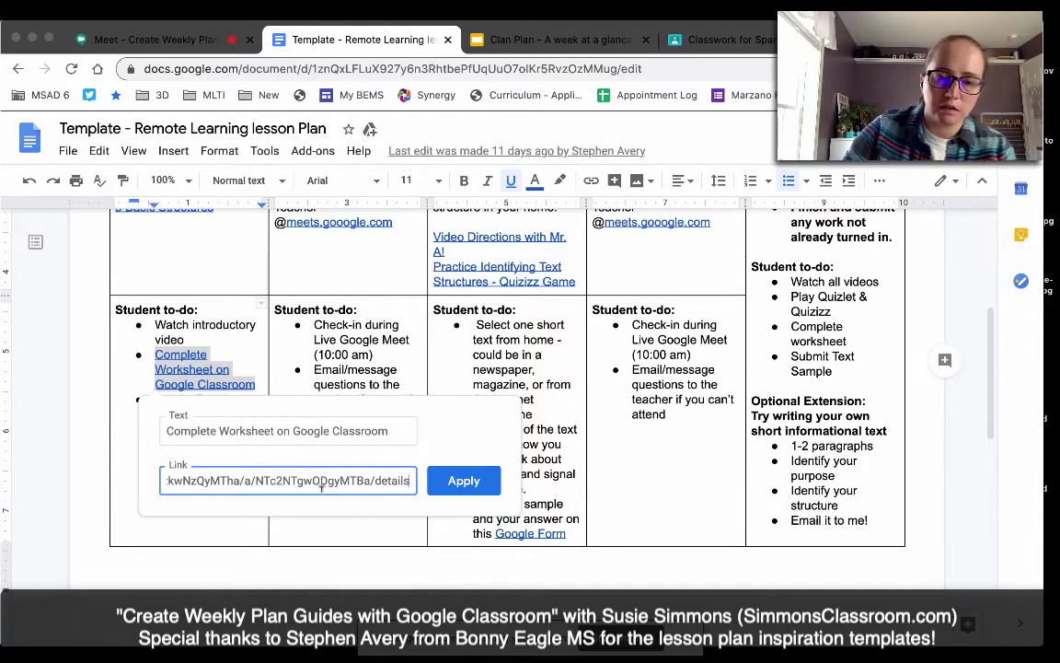
{"action": "left_click", "coordinate": [451, 476]}
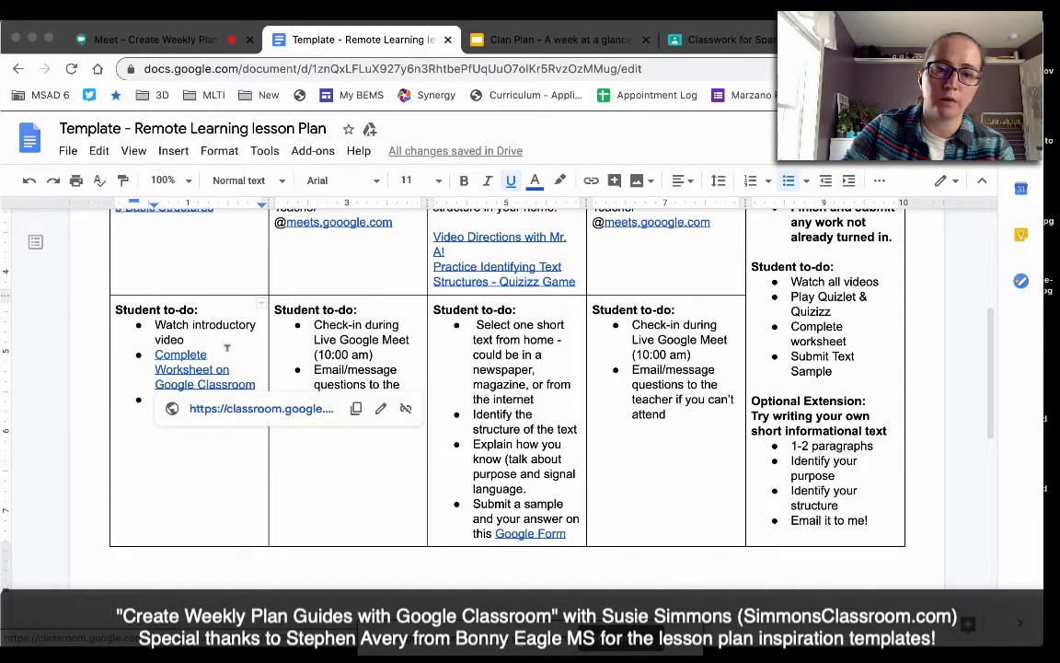
Open the Classroom link on Monday's worksheet item to check the assignment page, then return to the lesson plan
{"action": "left_click", "coordinate": [219, 409]}
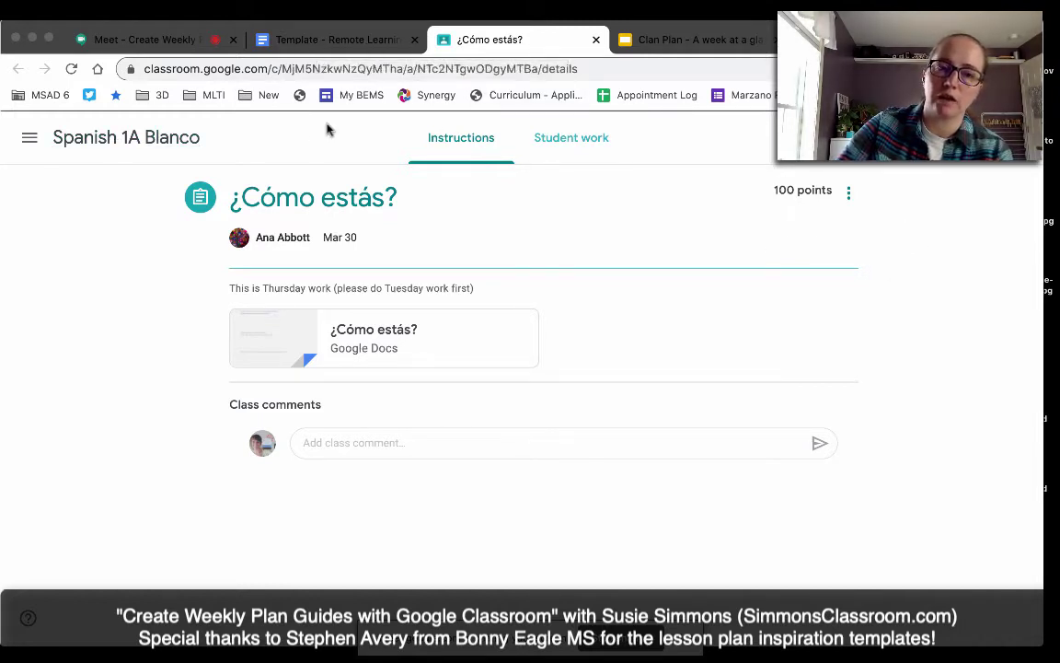
{"action": "left_click", "coordinate": [322, 40]}
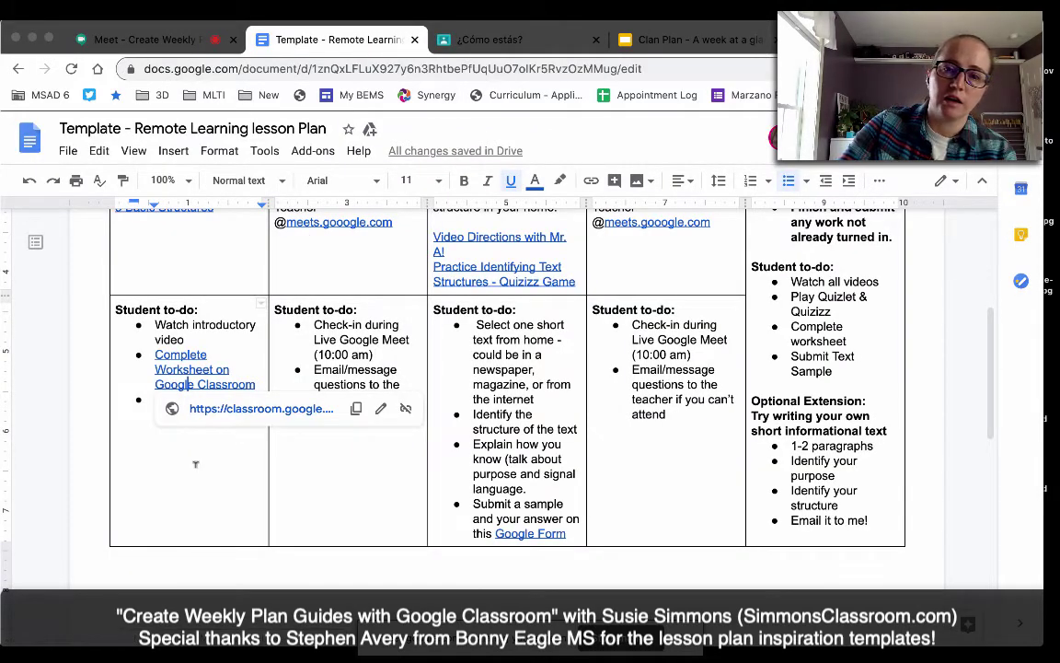
{"action": "key", "text": "Down"}
{"action": "key", "text": "Down"}
{"action": "left_click", "coordinate": [204, 384]}
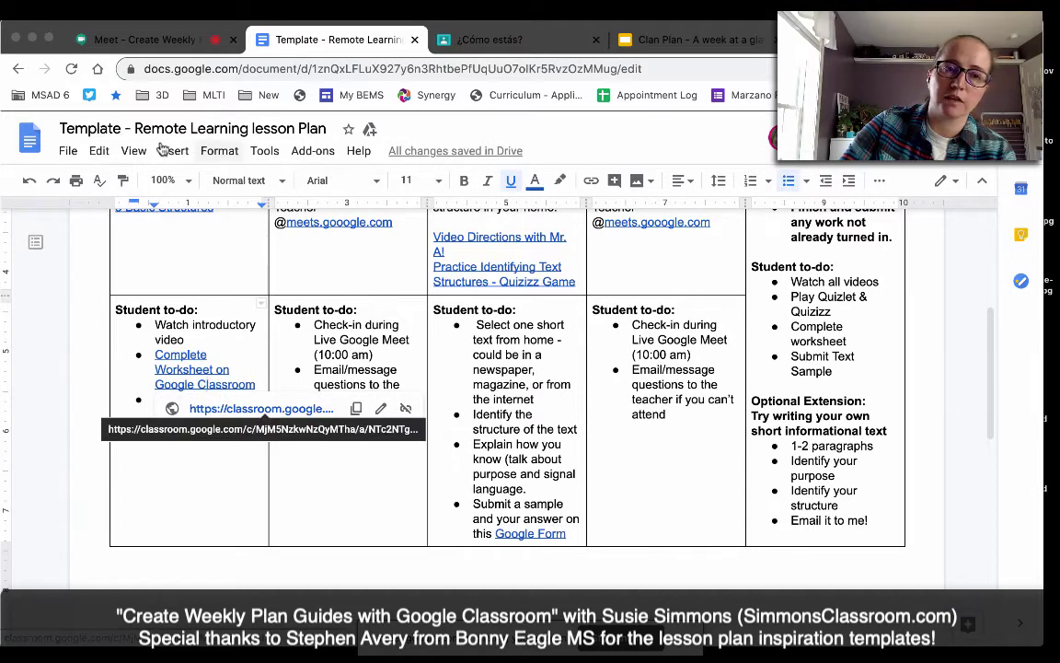
Undo the link change on Monday's worksheet item and preview the document it links to
{"action": "left_click", "coordinate": [30, 180]}
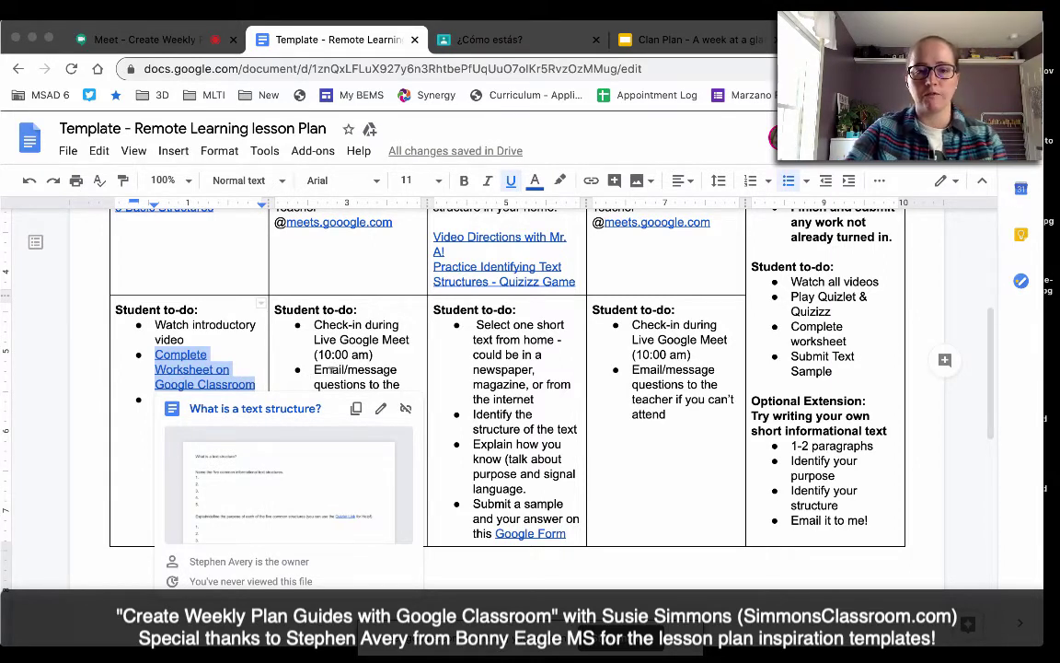
{"action": "left_click", "coordinate": [256, 375]}
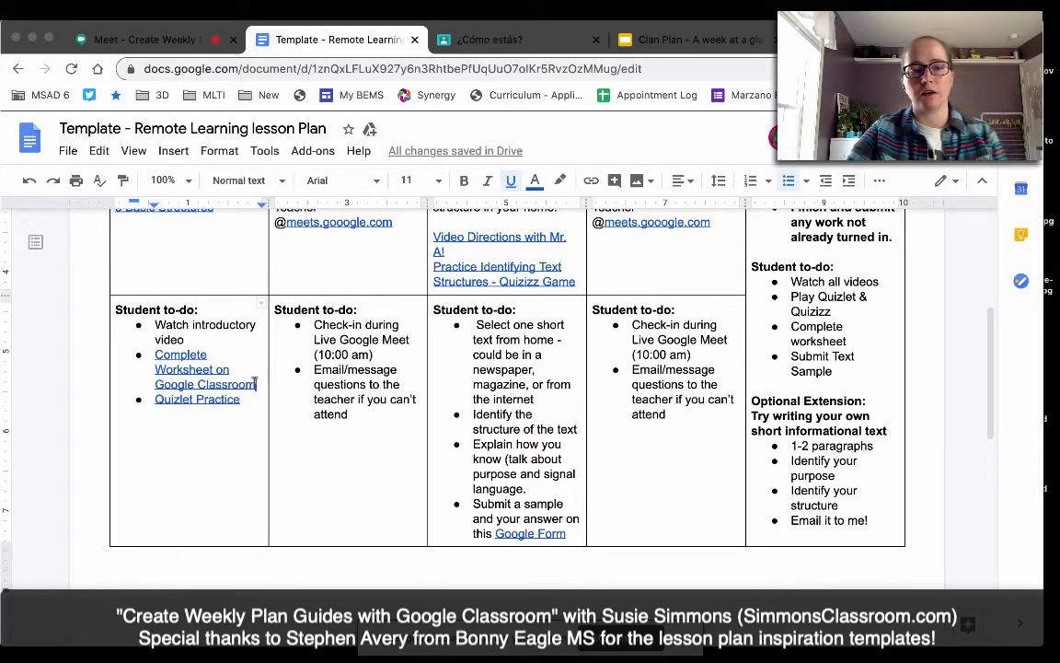
{"action": "left_click", "coordinate": [180, 366]}
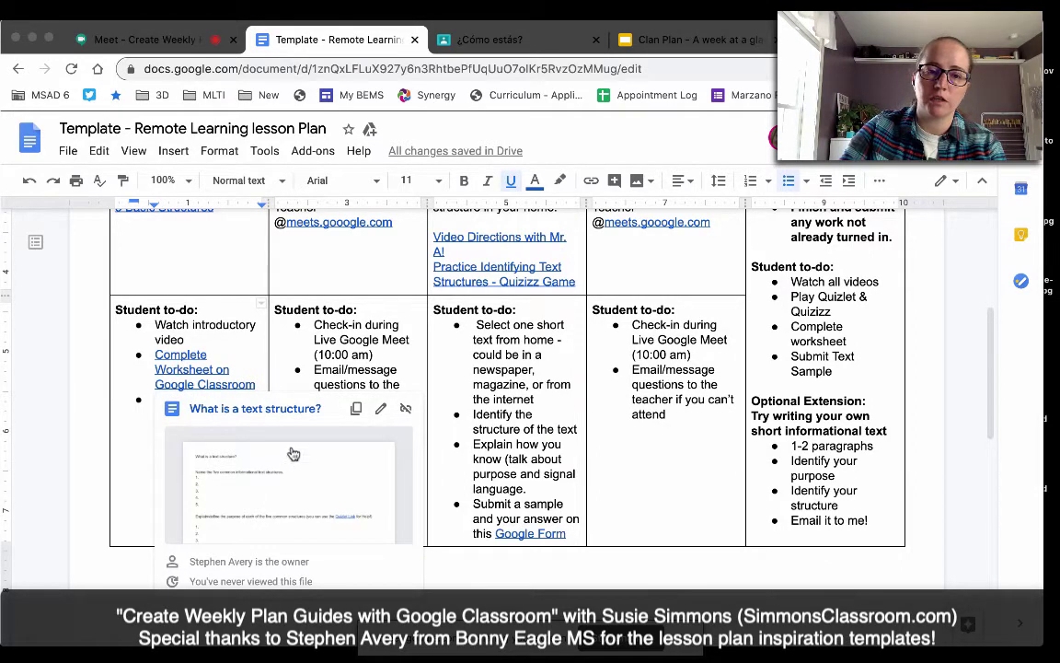
{"action": "left_click", "coordinate": [305, 363]}
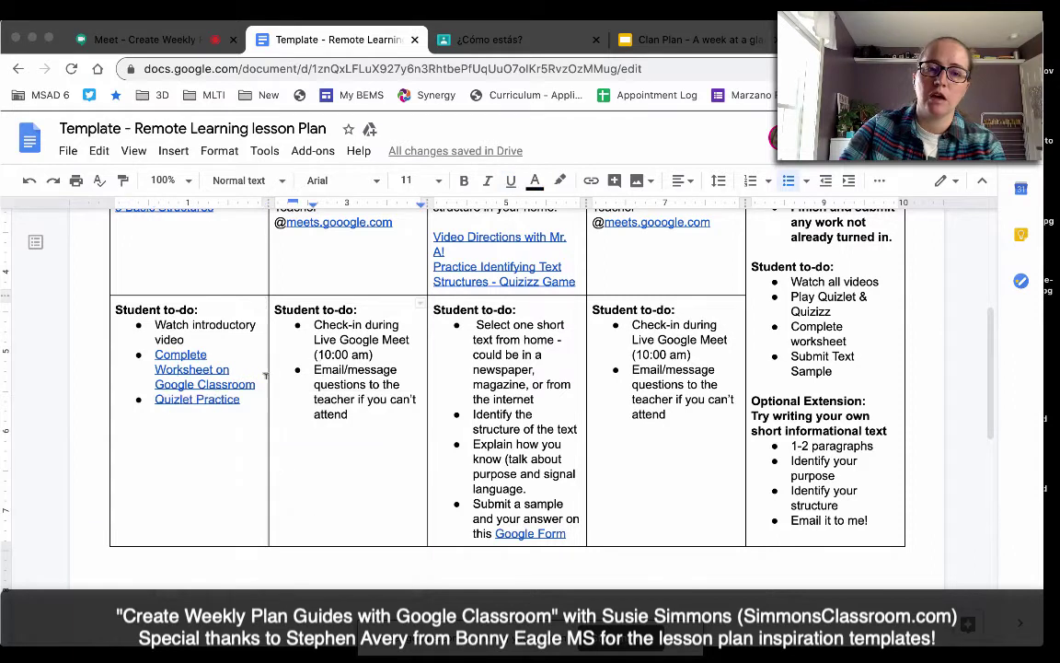